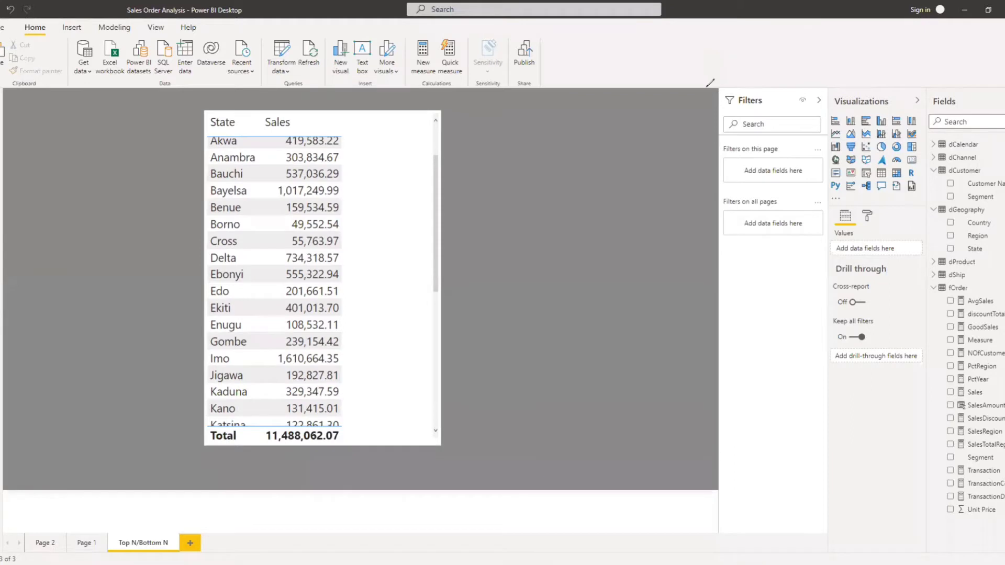
drag(762, 79, 781, 73)
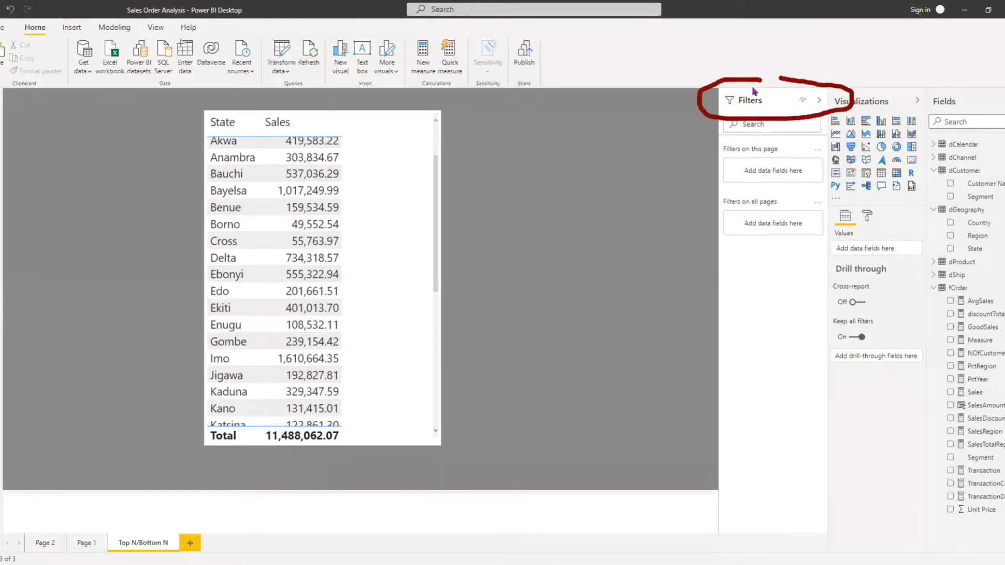
click(819, 100)
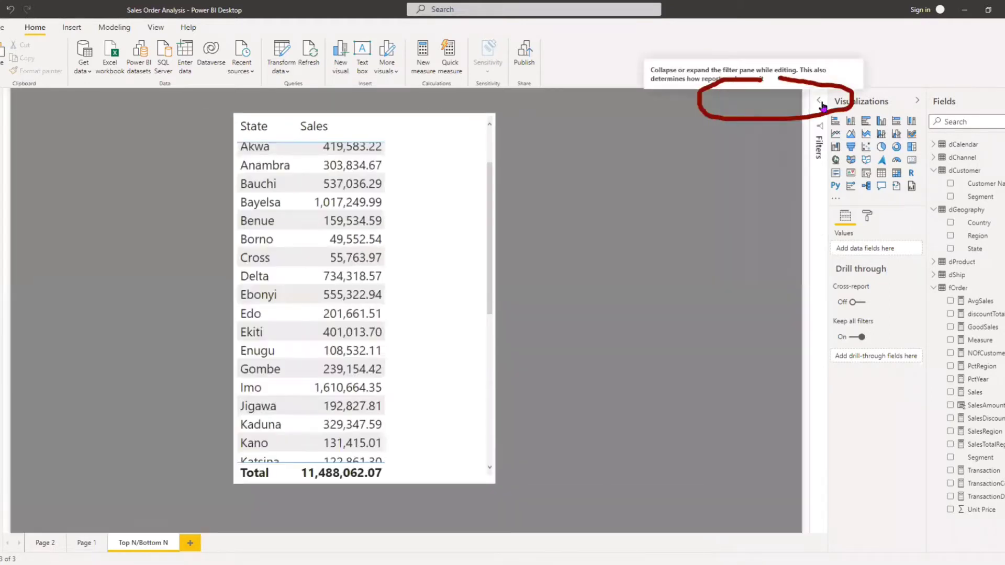
click(821, 102)
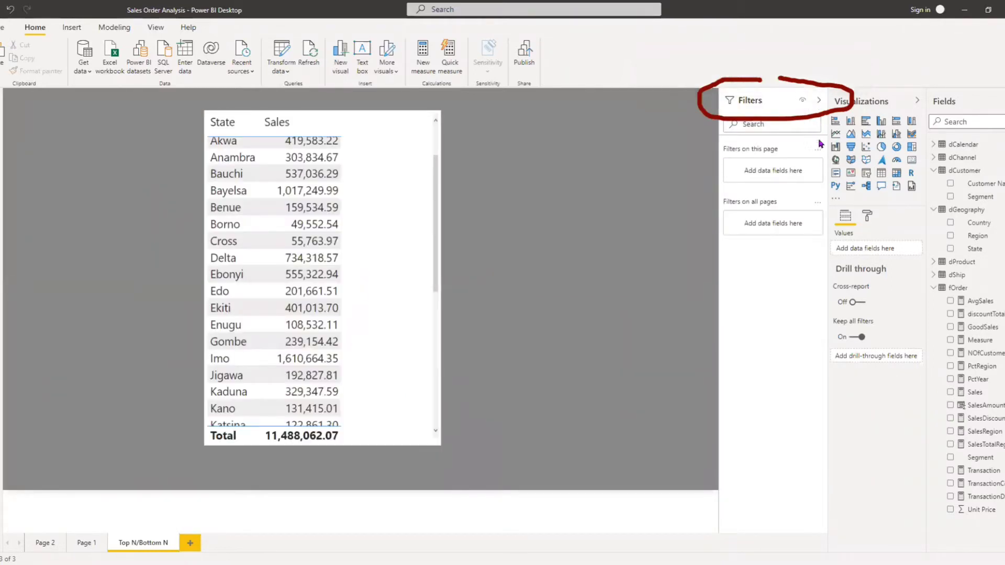
Set the filter type of the sales table's State filter to Top N
click(407, 214)
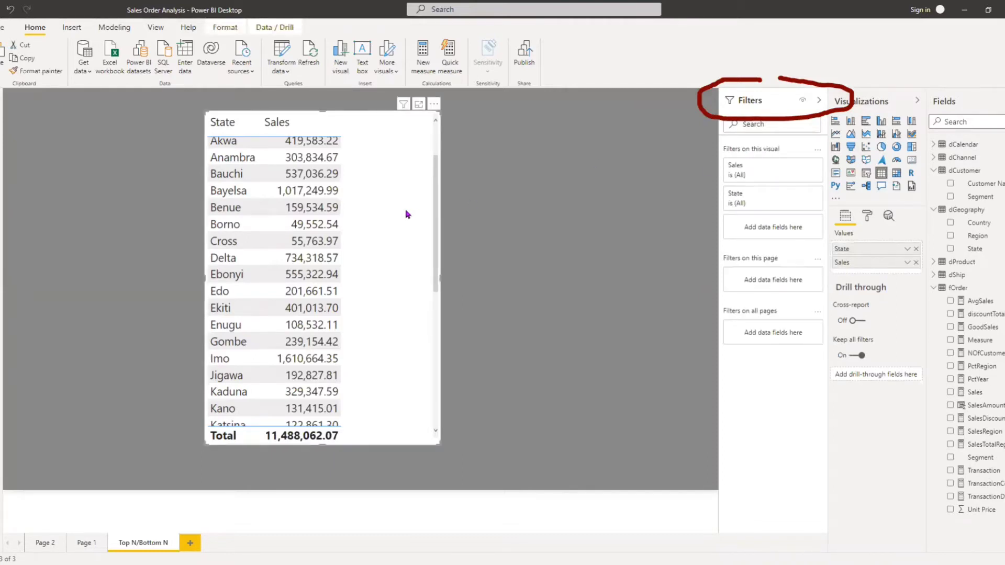
scroll(408, 214, up, 2)
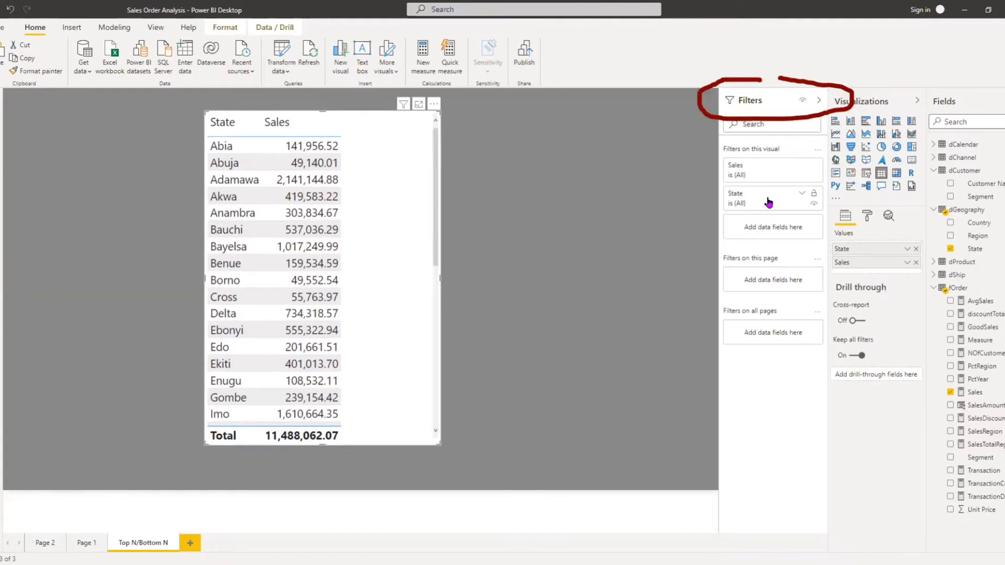
click(802, 197)
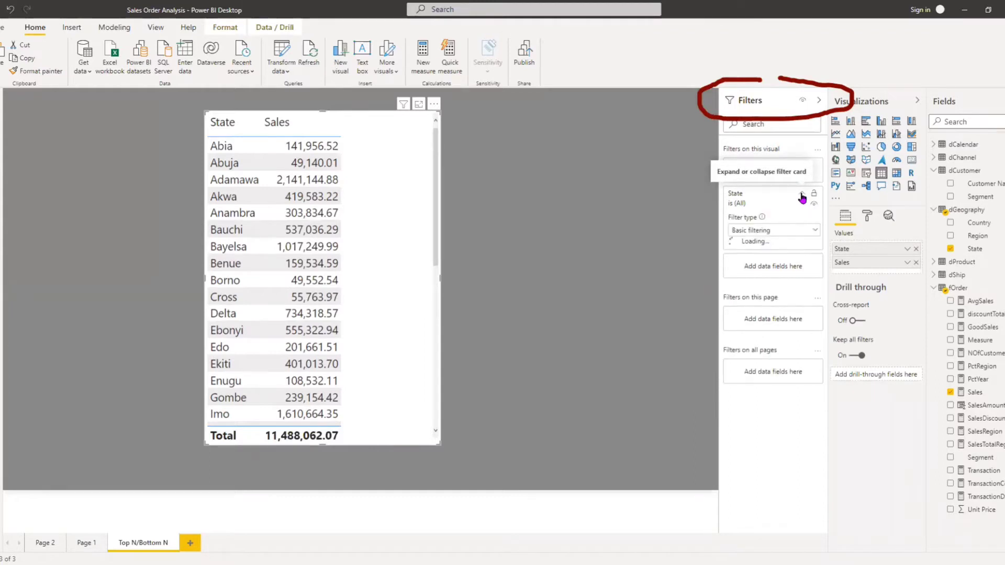
click(802, 196)
click(801, 197)
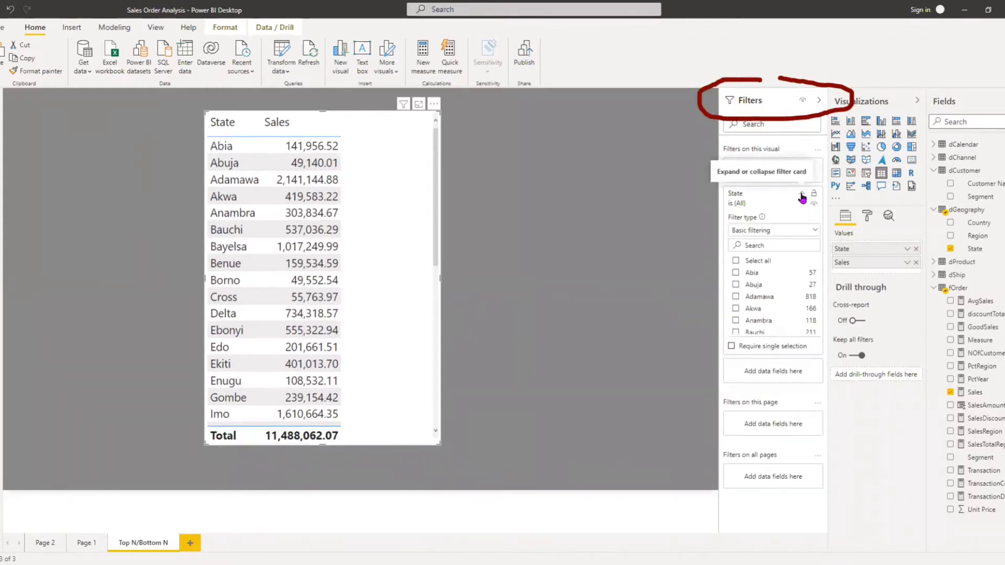
click(794, 236)
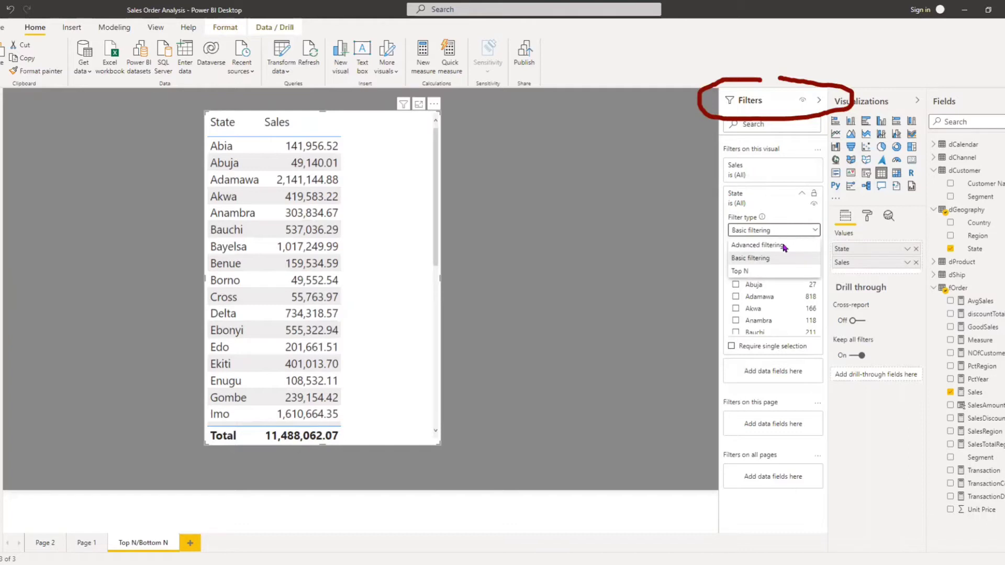
click(774, 271)
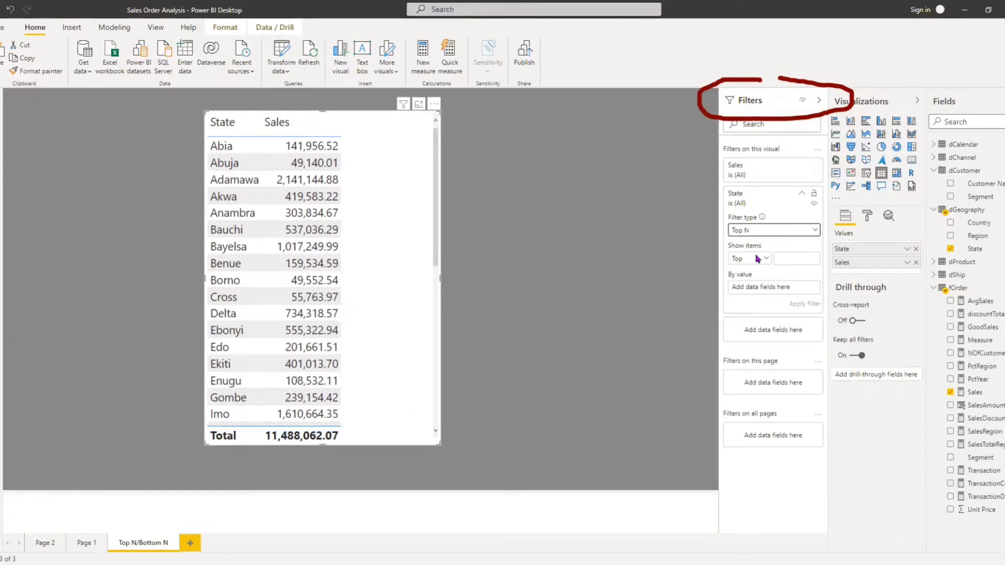
Configure the State filter to show the top 5 items by the Sales measure and apply it
click(791, 257)
text(5)
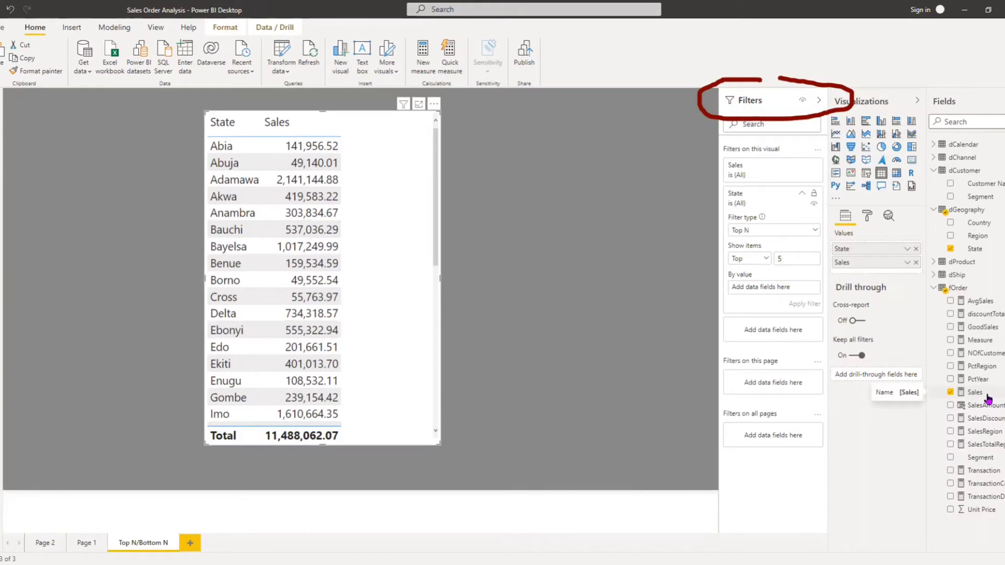
drag(987, 396, 785, 287)
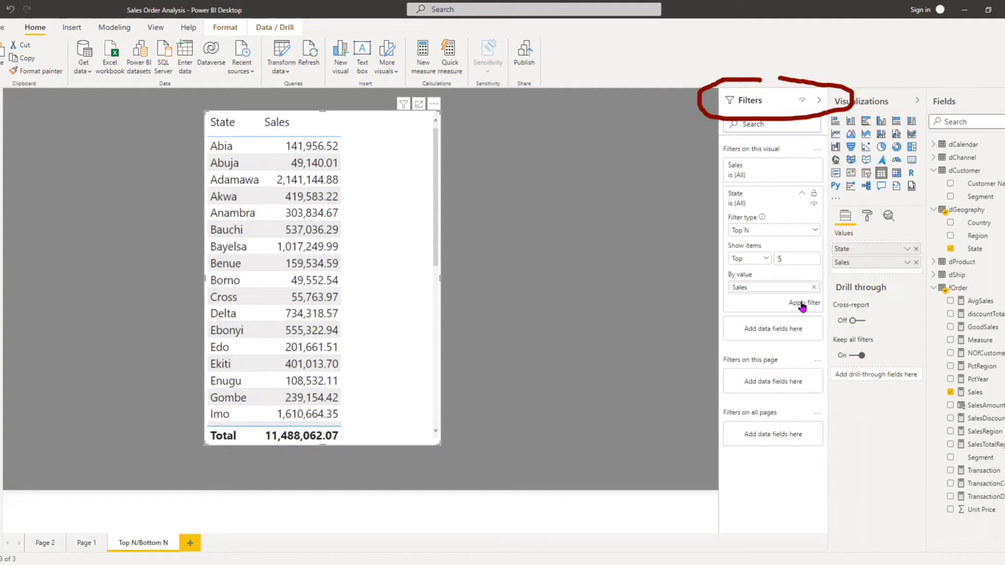
click(801, 304)
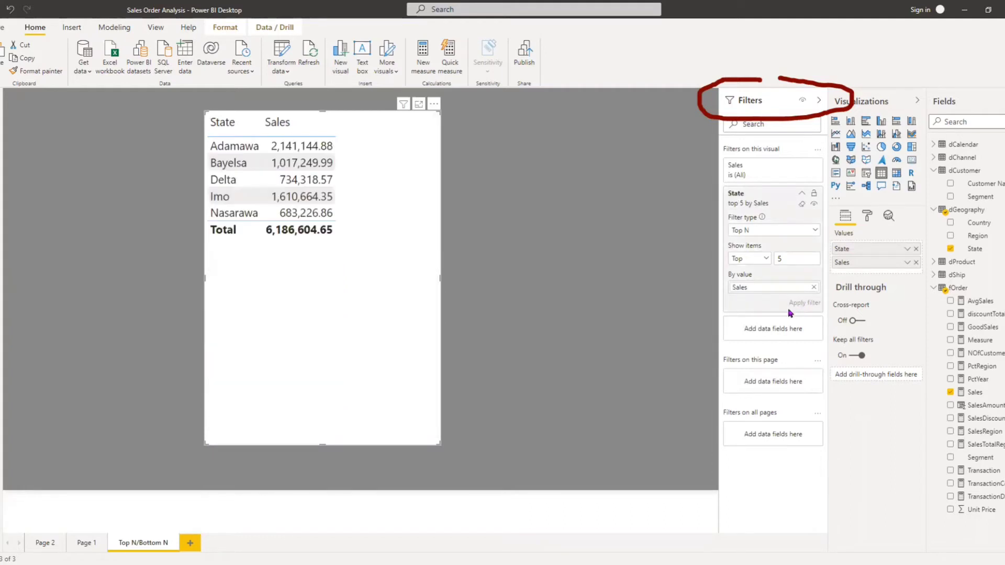
Shorten the sales table to fit its filtered rows and place a duplicate of it alongside, aligned with the original
drag(439, 444, 442, 266)
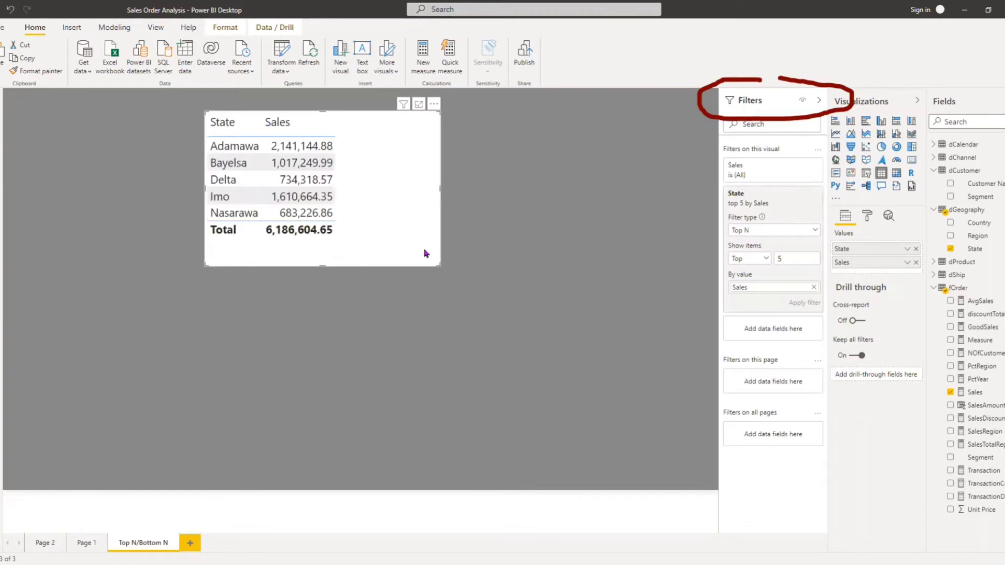
key(ctrl+c)
key(ctrl+v)
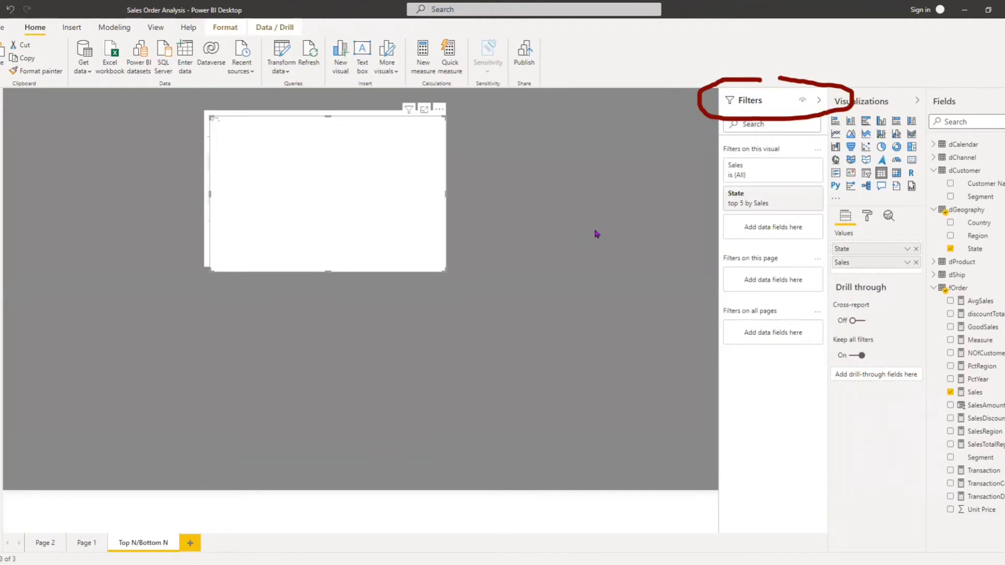
drag(603, 230, 664, 248)
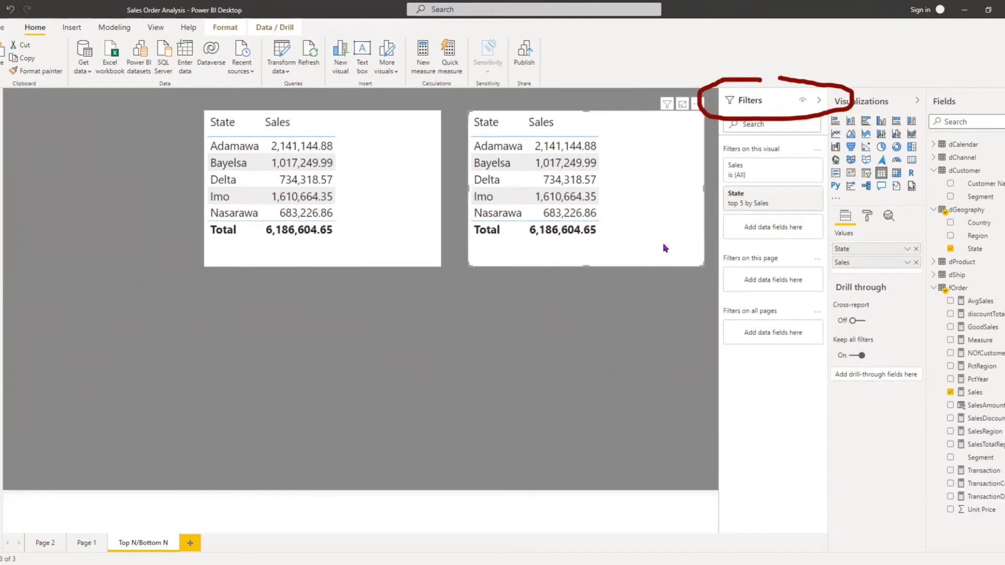
Switch the duplicate table's State filter from top to bottom items and apply it
click(784, 203)
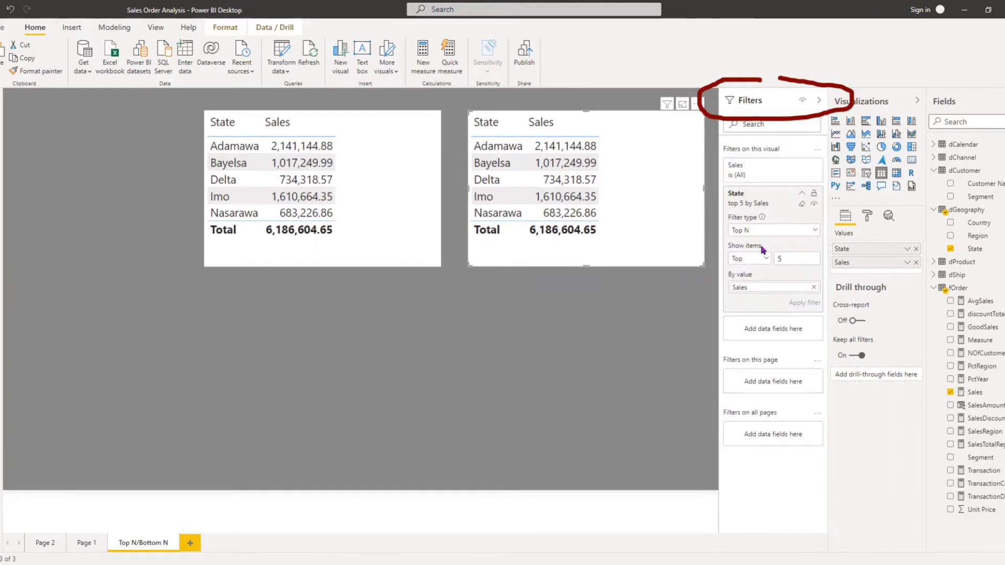
click(765, 261)
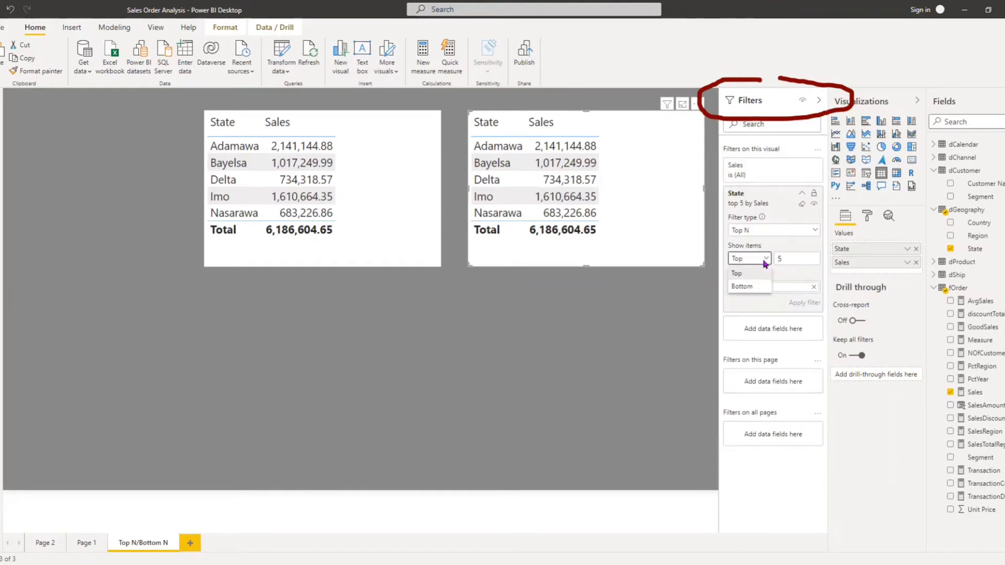
click(755, 286)
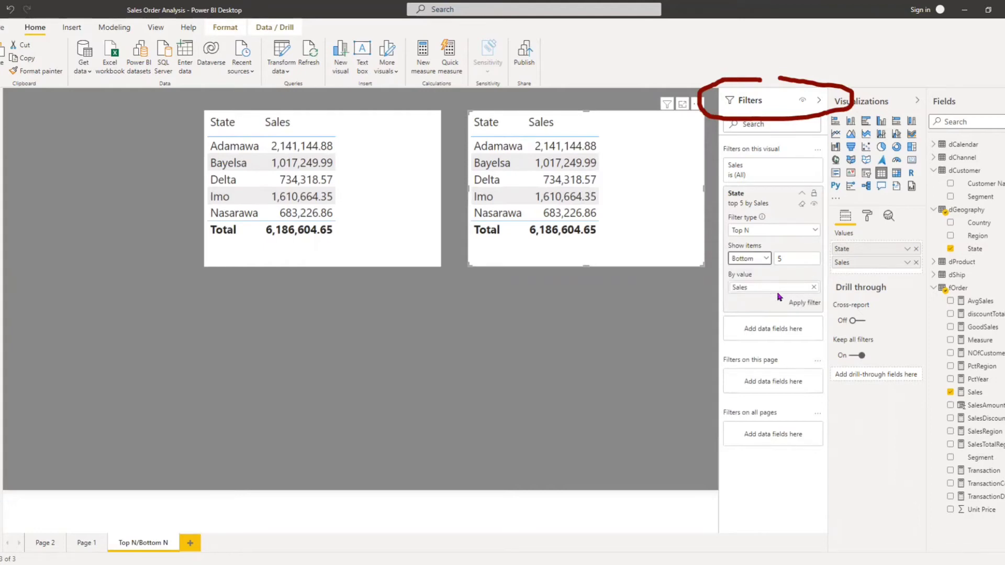
click(795, 305)
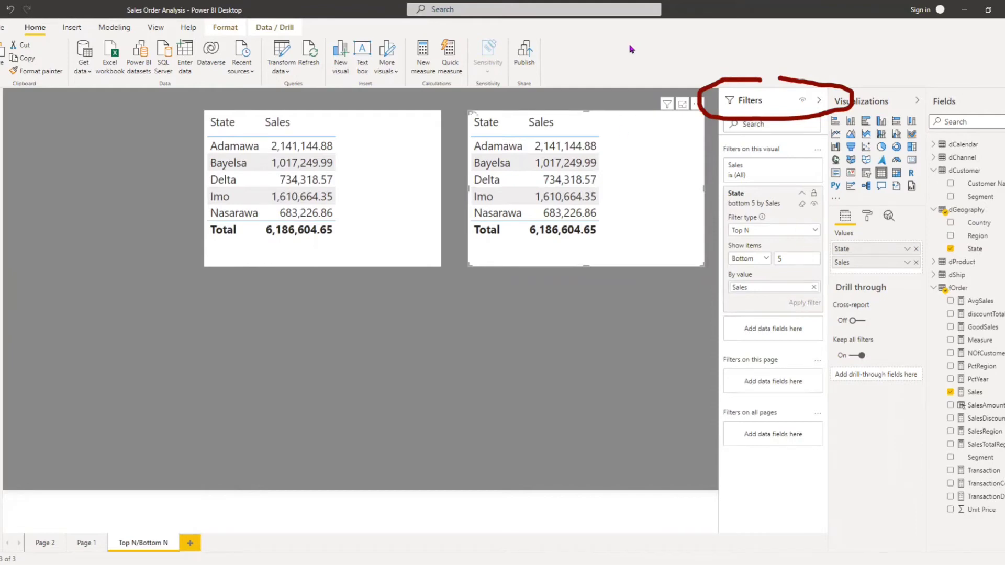
Collapse the Filters pane and convert both sales tables into stacked bar charts
click(817, 102)
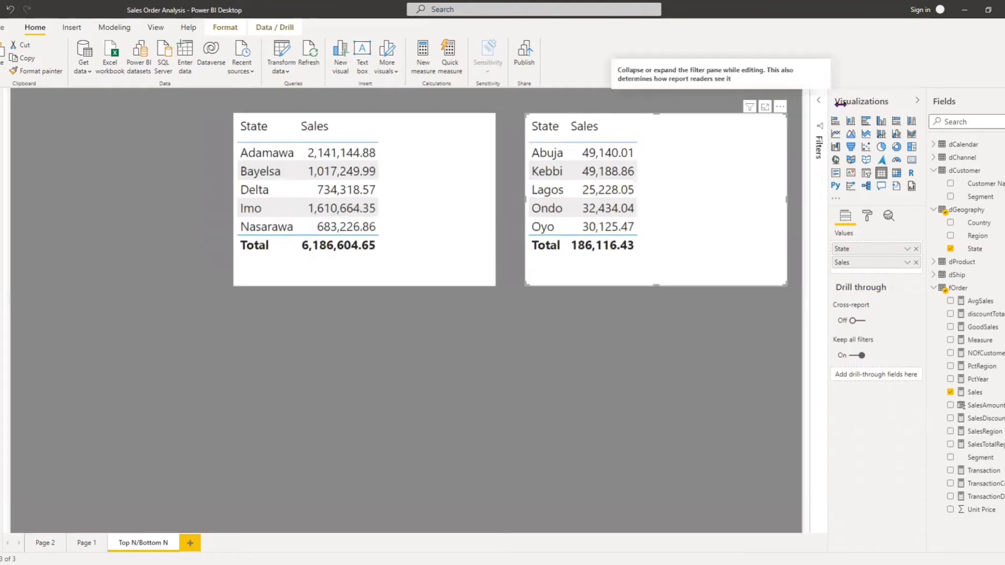
click(920, 101)
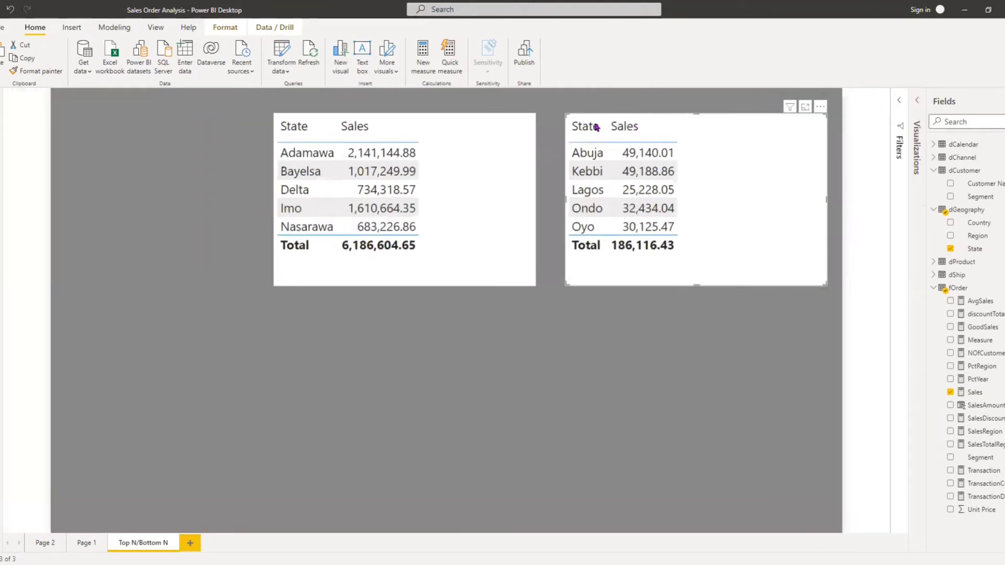
click(494, 168)
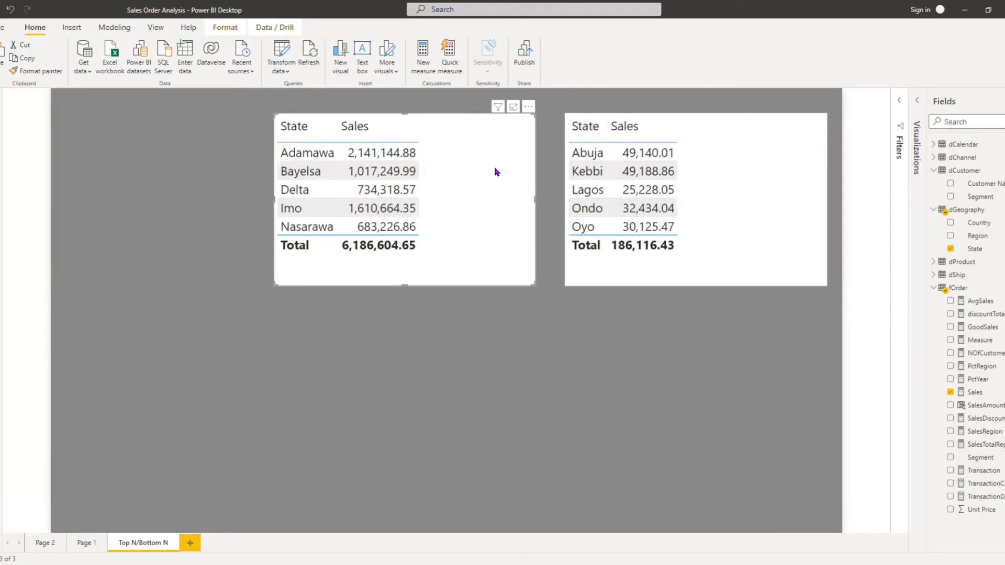
click(921, 99)
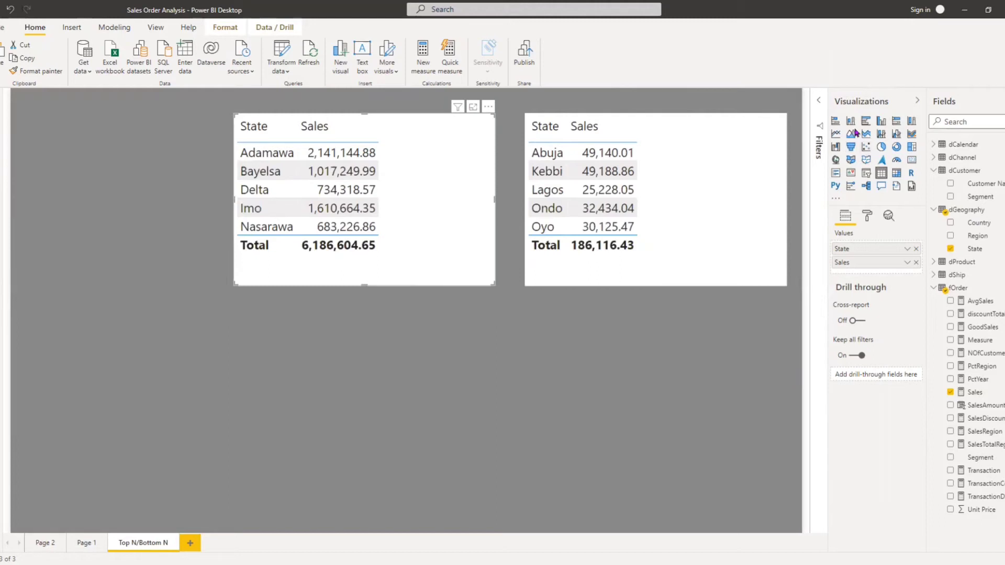
click(838, 121)
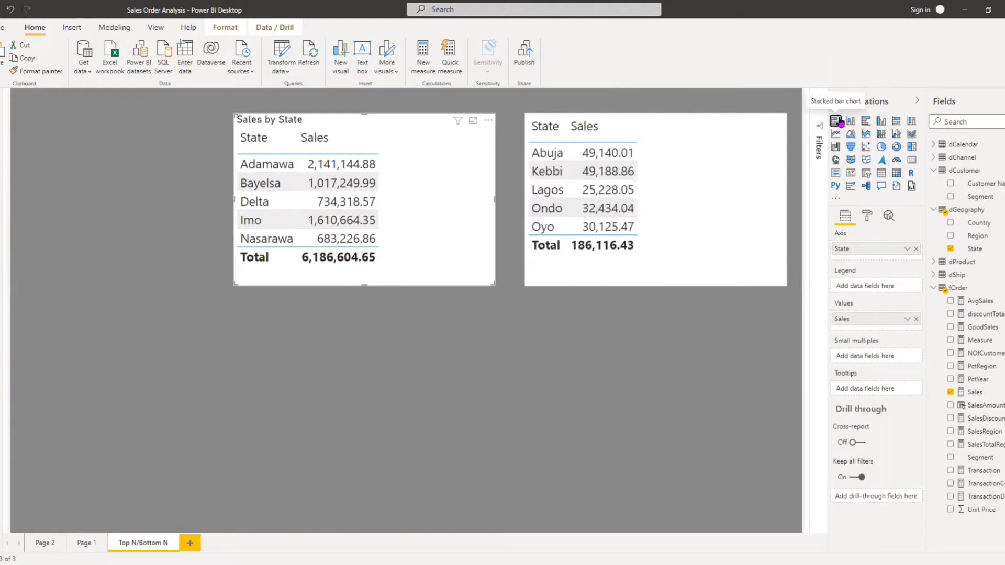
click(690, 226)
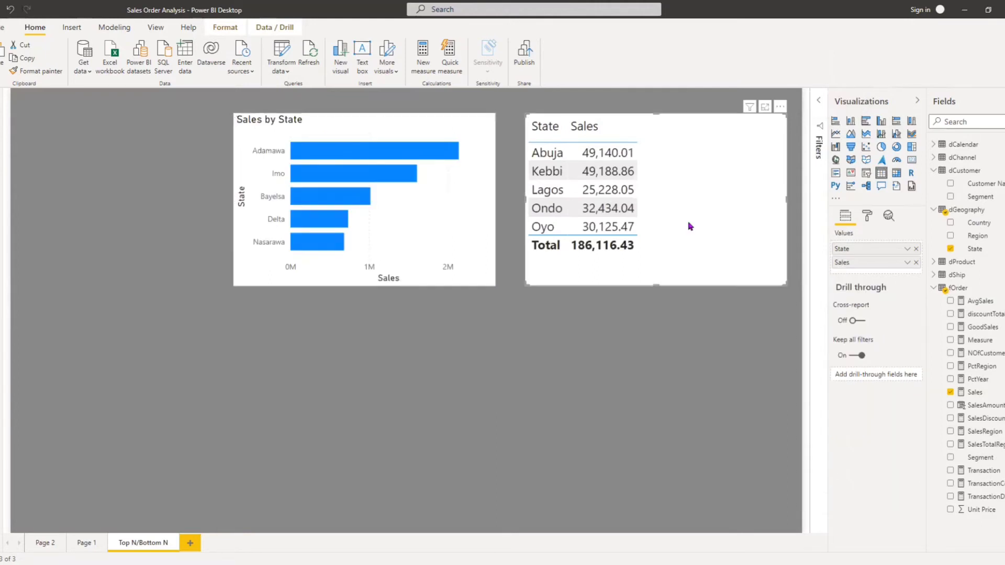
click(836, 122)
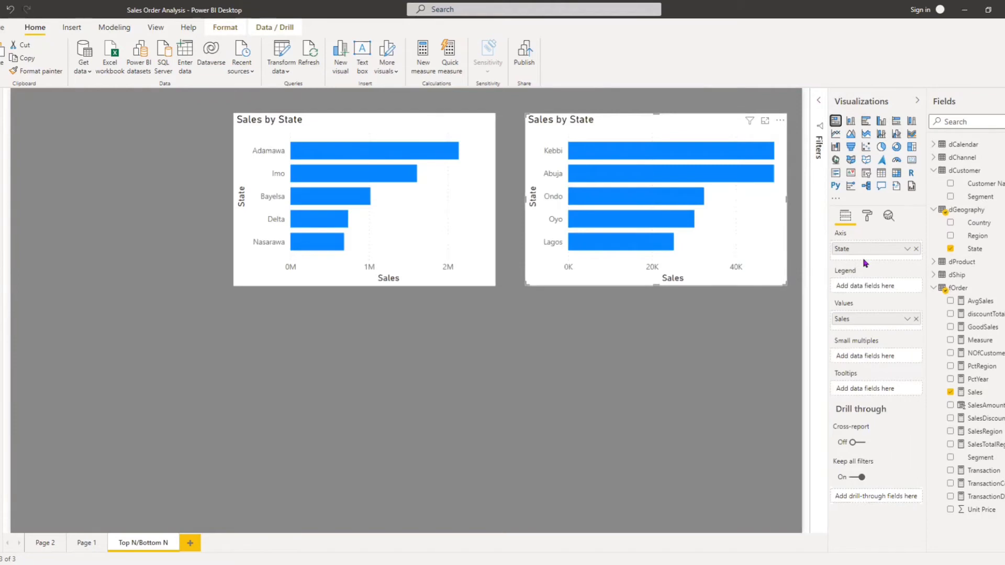
Change the title text of the bottom-states bar chart to "Sales by Top 5 States"
click(873, 219)
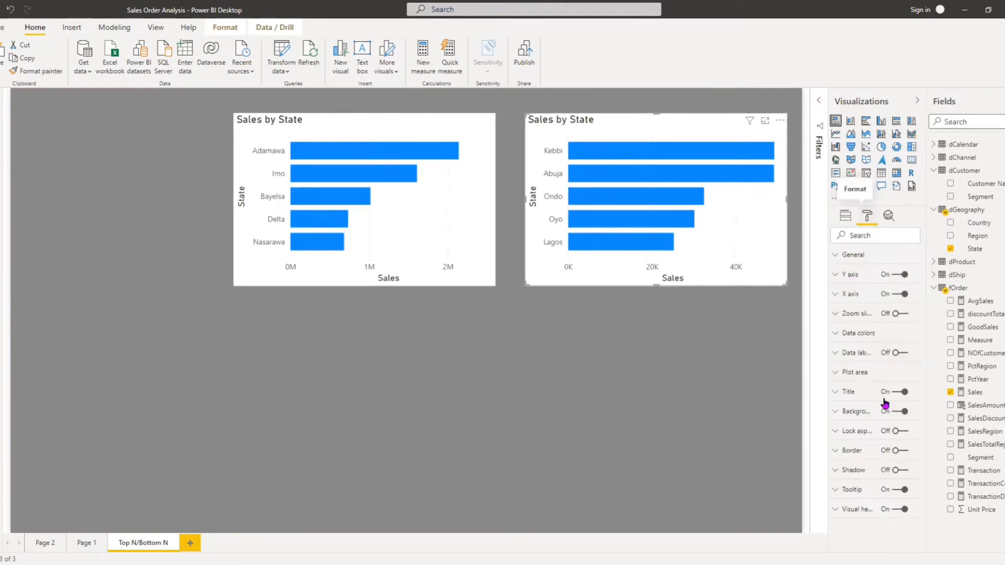
click(857, 397)
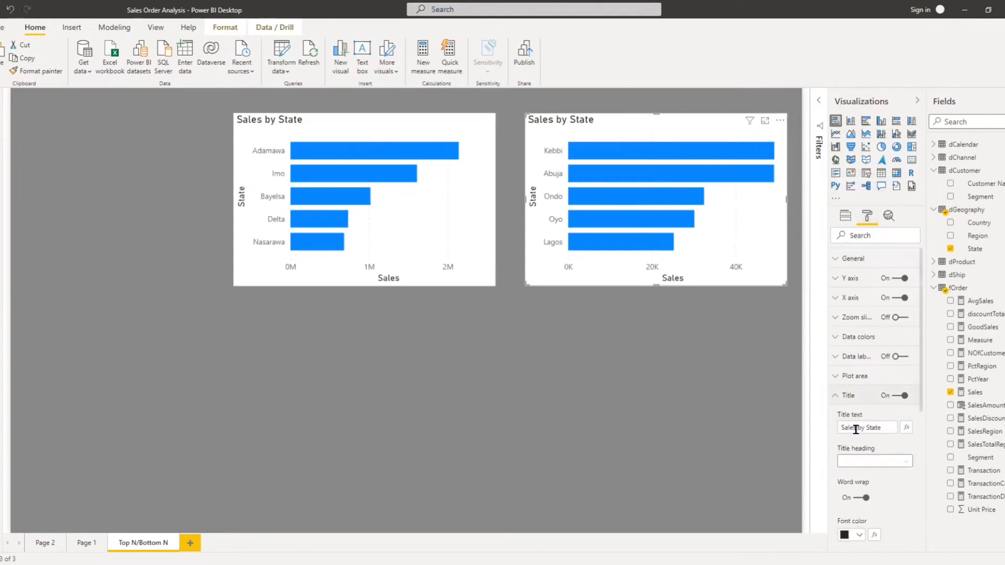
click(882, 428)
text(TOp)
key(BackSpace)
key(BackSpace)
key(BackSpace)
text(op 5 State)
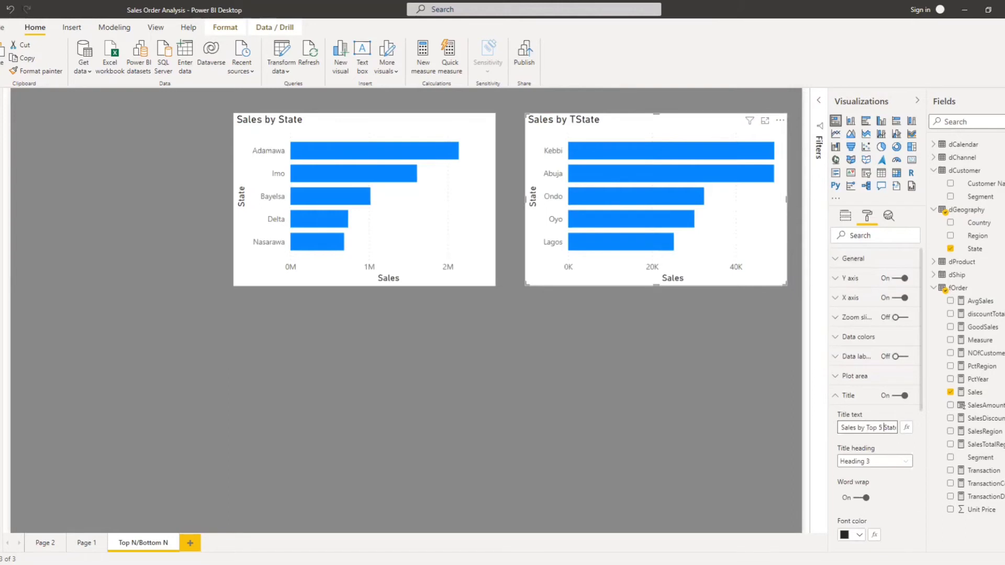
text(s)
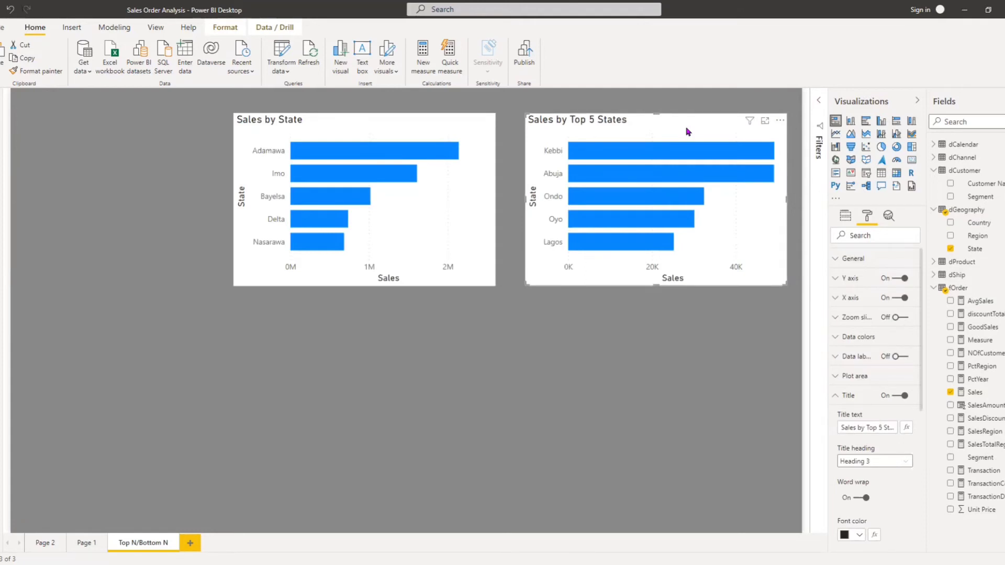
Correct the bottom-states chart's title to "Sales by Bottom 5 States" and select the top-states chart
click(879, 428)
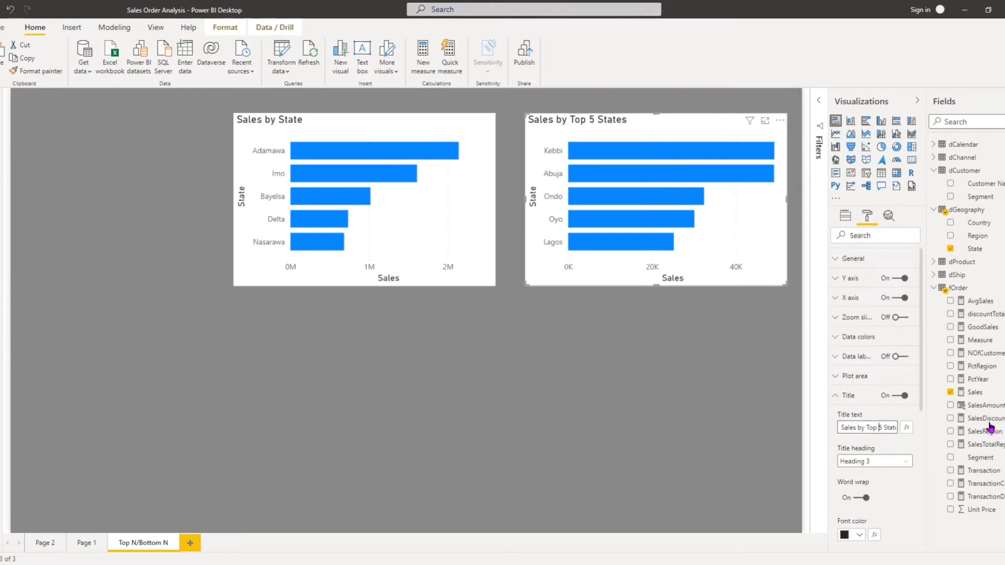
key(BackSpace)
key(BackSpace)
key(BackSpace)
key(BackSpace)
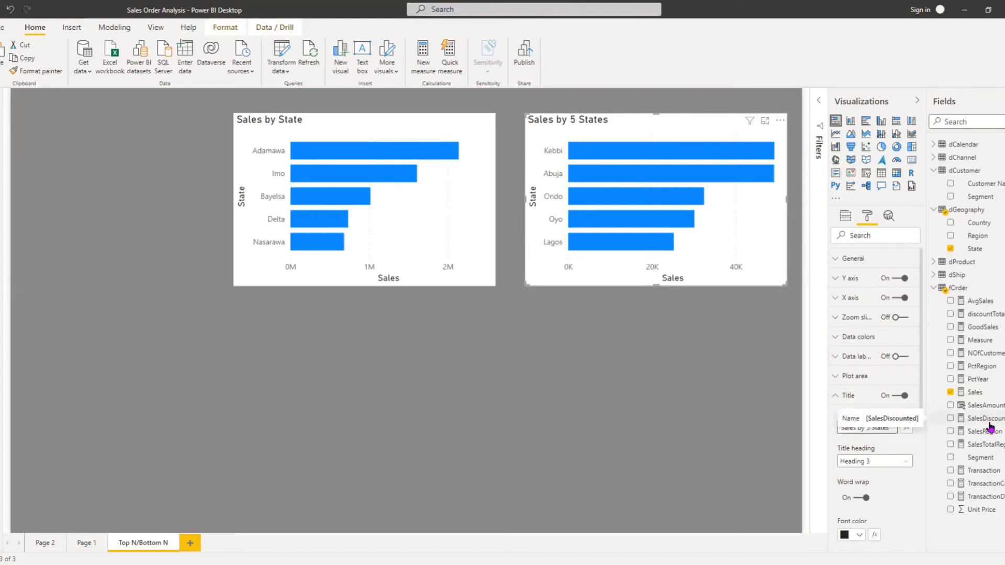
text(B)
key(BackSpace)
text(Bott)
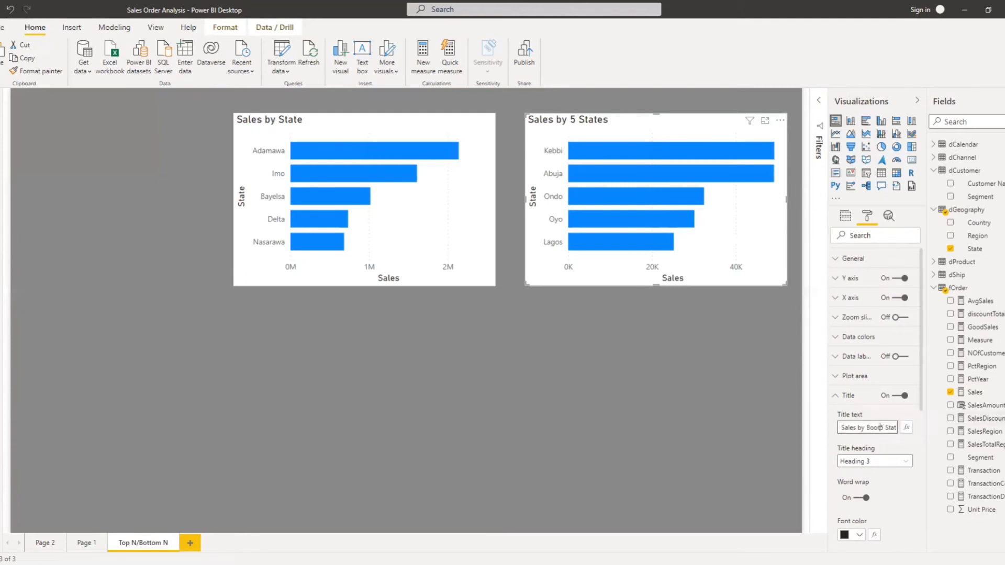
text(om)
key(BackSpace)
key(BackSpace)
key(BackSpace)
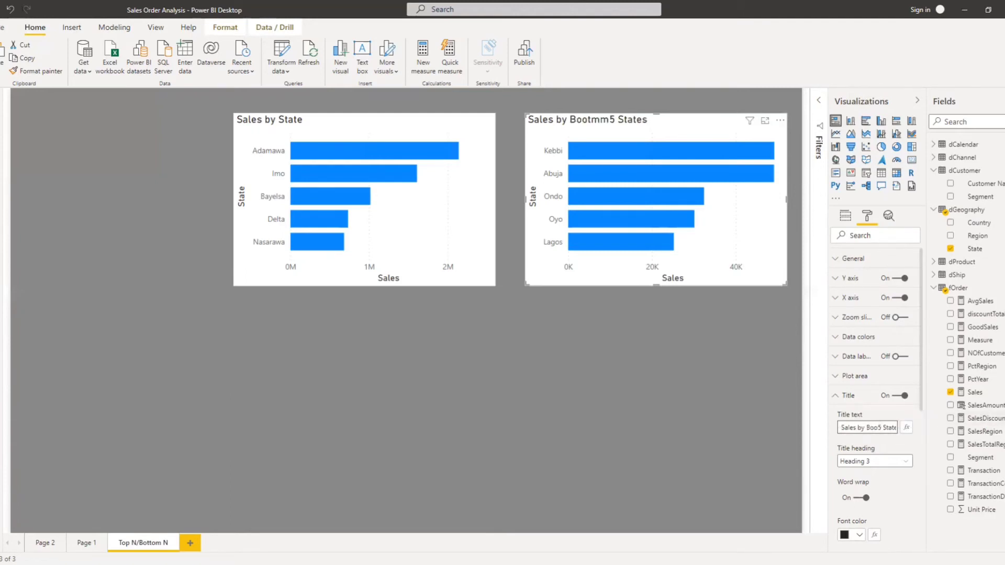
key(BackSpace)
text(ttom)
click(459, 254)
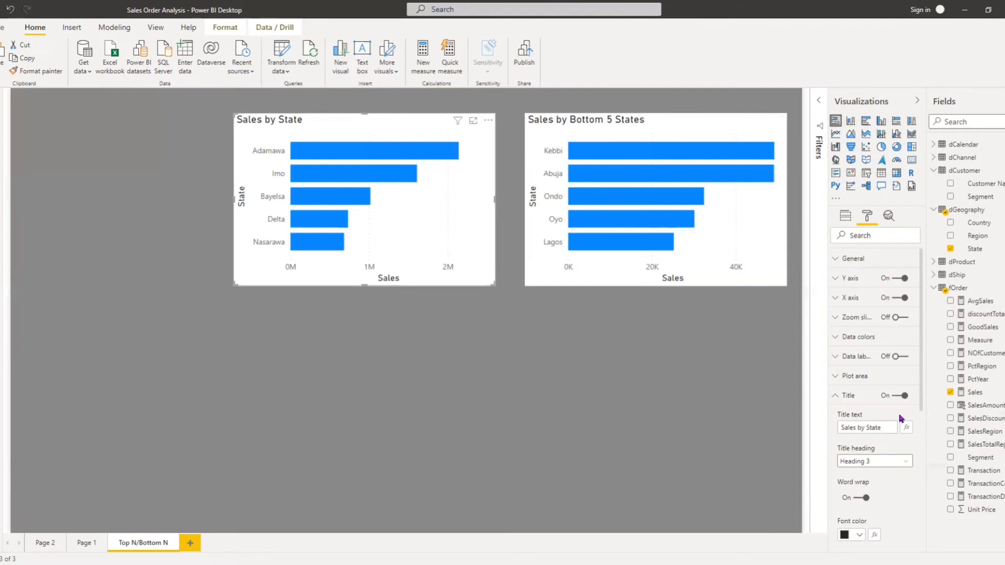
Set the top-states chart's title to "Sales by Top 5 States" and align both bar charts side by side at the same height
text(Top )
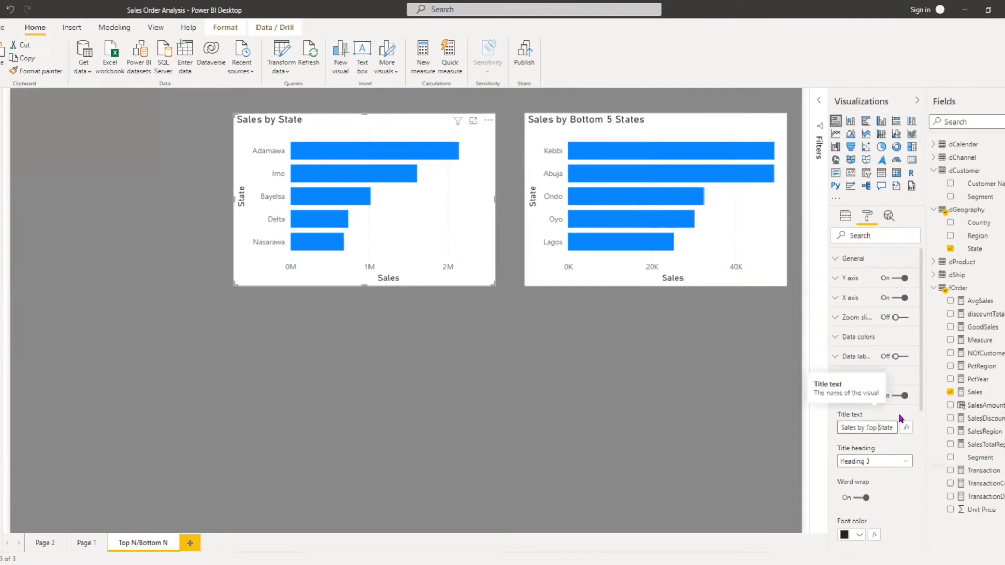
text(5 States)
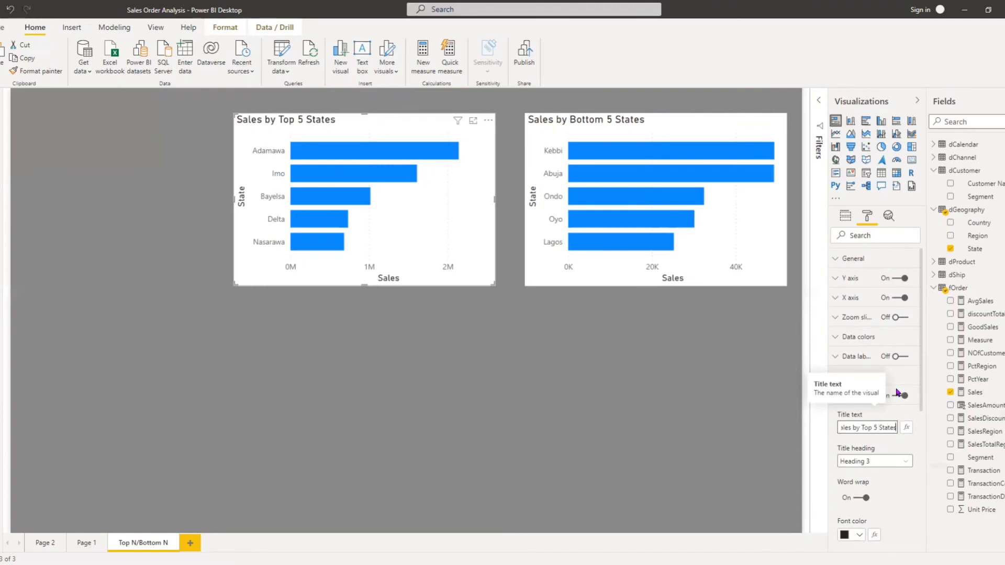
drag(469, 271, 329, 301)
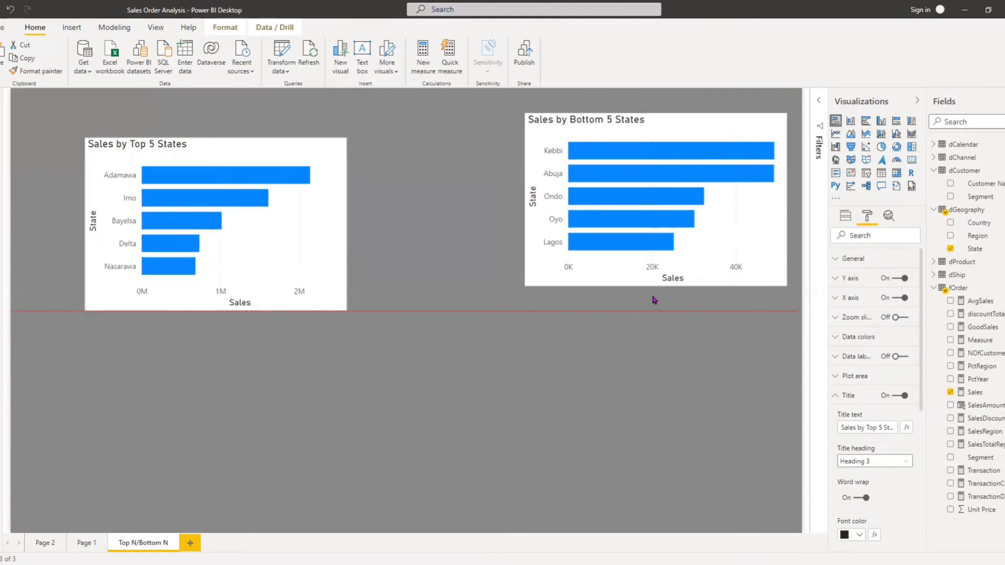
drag(618, 314, 610, 296)
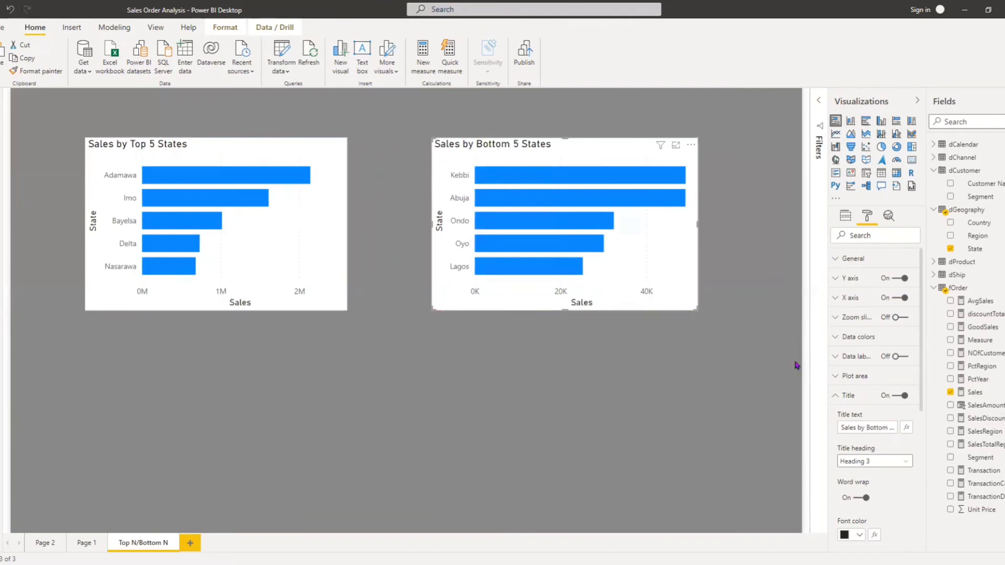
Change the bottom-states chart's default data color to orange and place that chart directly beneath the top-states chart, with left edges aligned
click(847, 340)
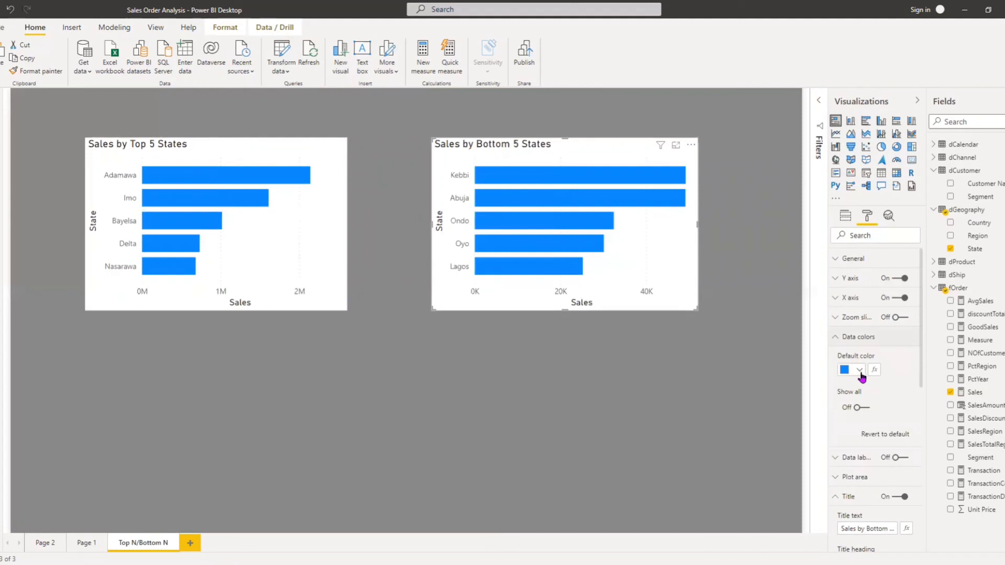
click(859, 370)
click(918, 482)
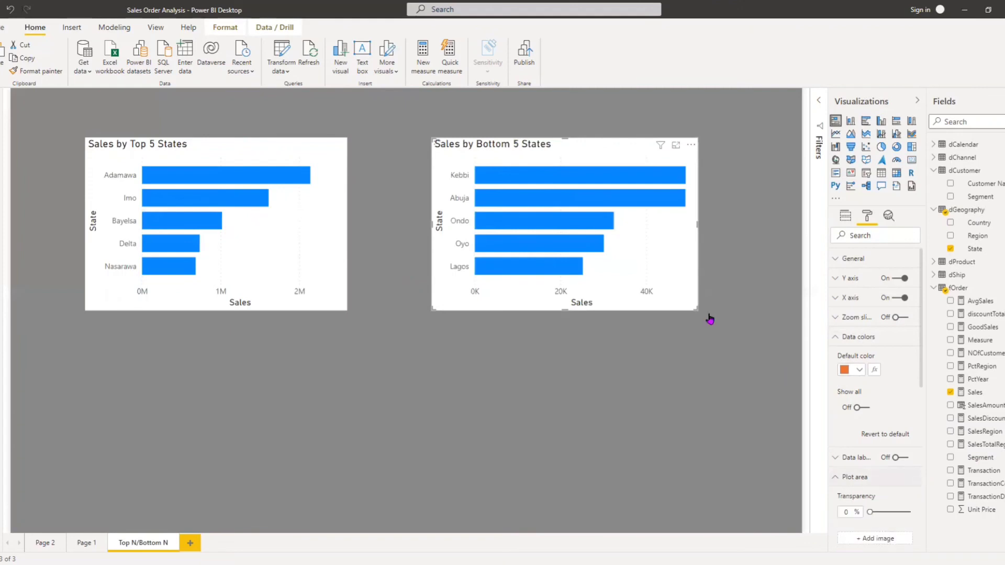
drag(632, 387, 352, 471)
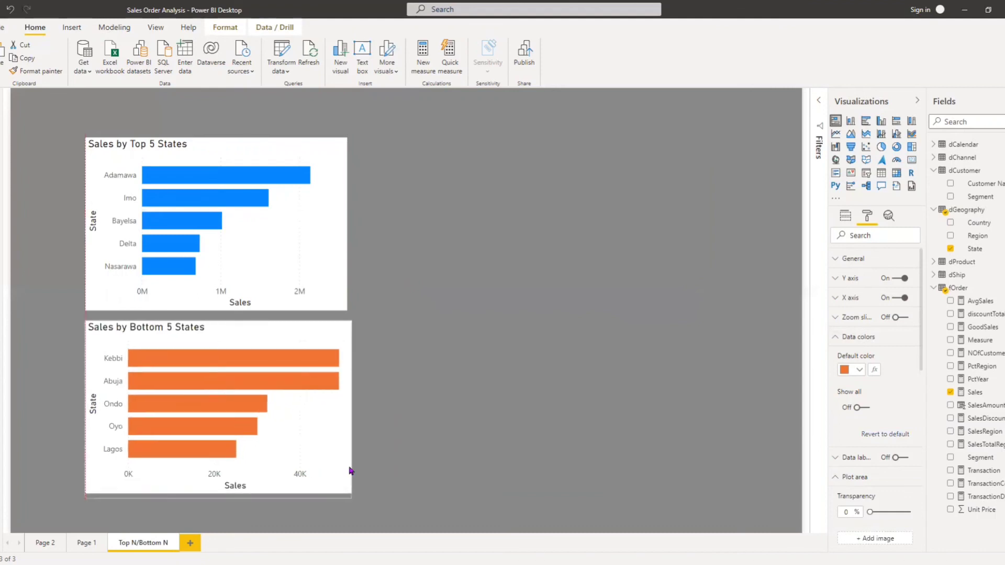